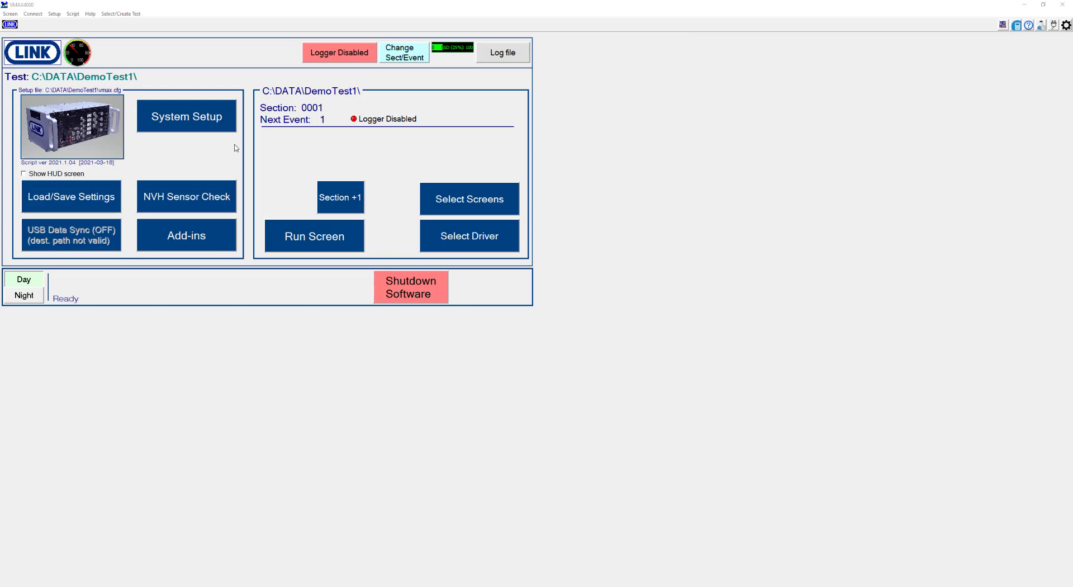
Open the system setup's pulse/speed channels and map channel P1 to 105 Speed (kph)
{"action": "left_click", "coordinate": [211, 122]}
{"action": "left_click_drag", "start_coordinate": [0, 99], "coordinate": [442, 55]}
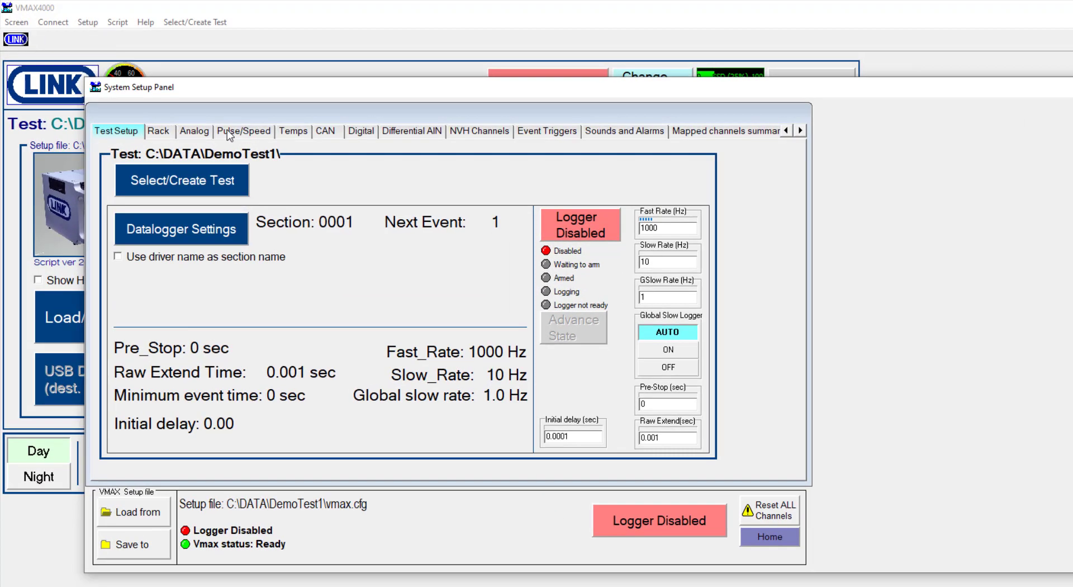
{"action": "left_click", "coordinate": [245, 134]}
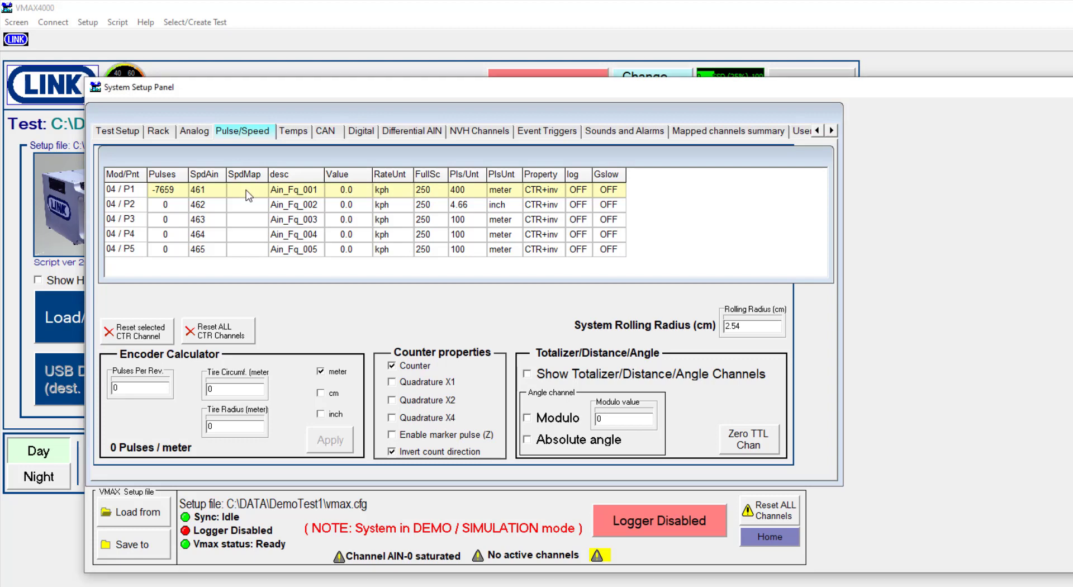
{"action": "left_click", "coordinate": [249, 195]}
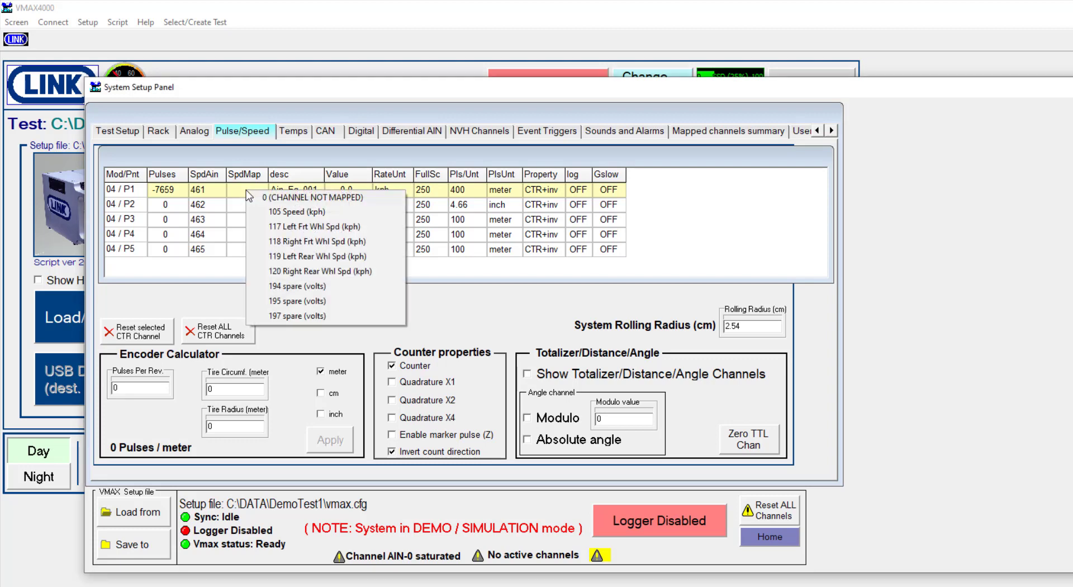
{"action": "left_click", "coordinate": [289, 212]}
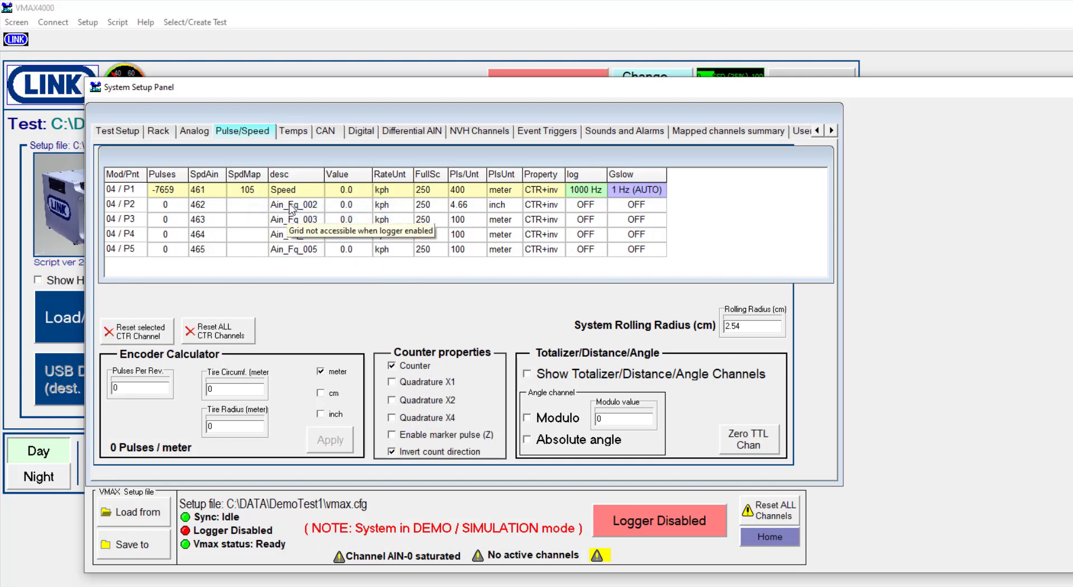
Switch the Speed channel's logging rate to SLOW and back to FAST
{"action": "left_click", "coordinate": [583, 193]}
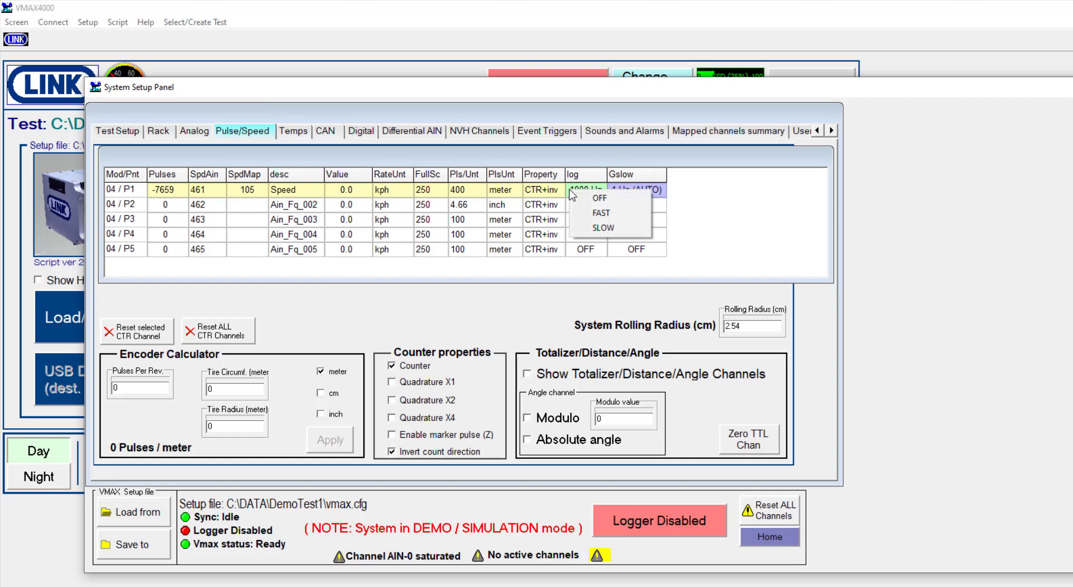
{"action": "left_click", "coordinate": [600, 213]}
{"action": "left_click", "coordinate": [602, 190]}
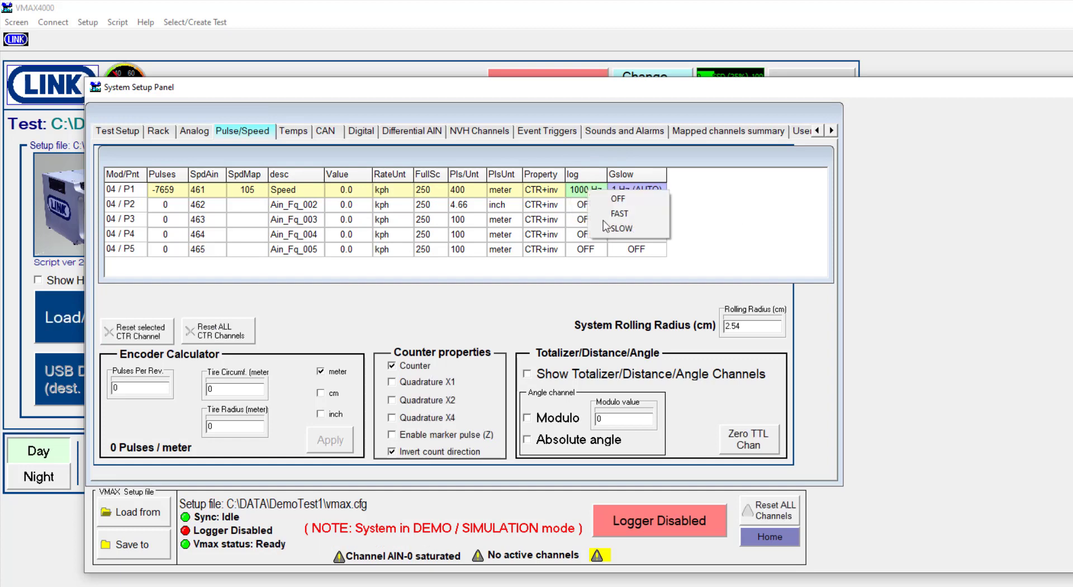
{"action": "left_click", "coordinate": [602, 230]}
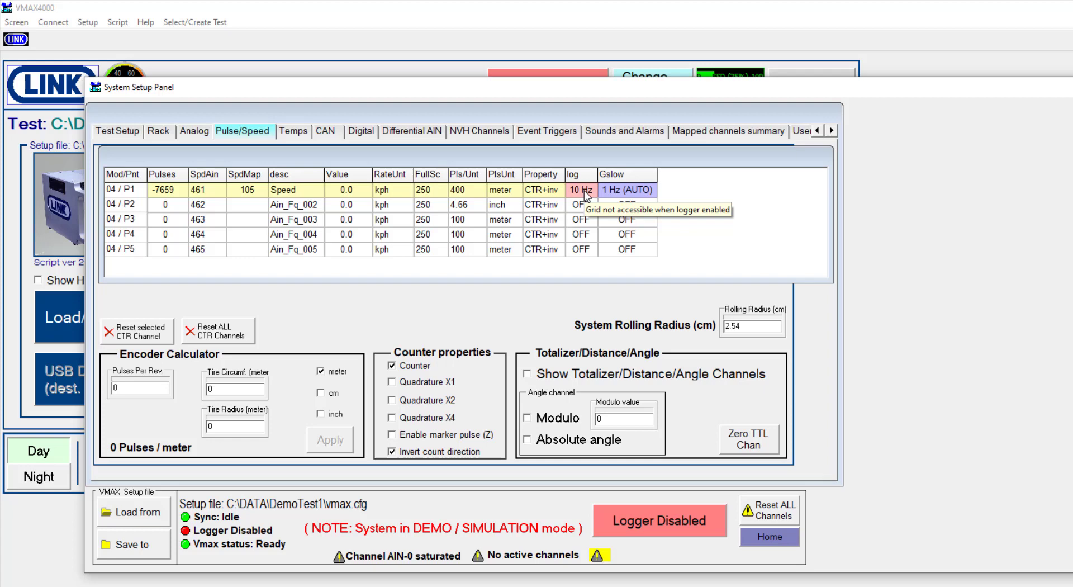
{"action": "left_click", "coordinate": [585, 193]}
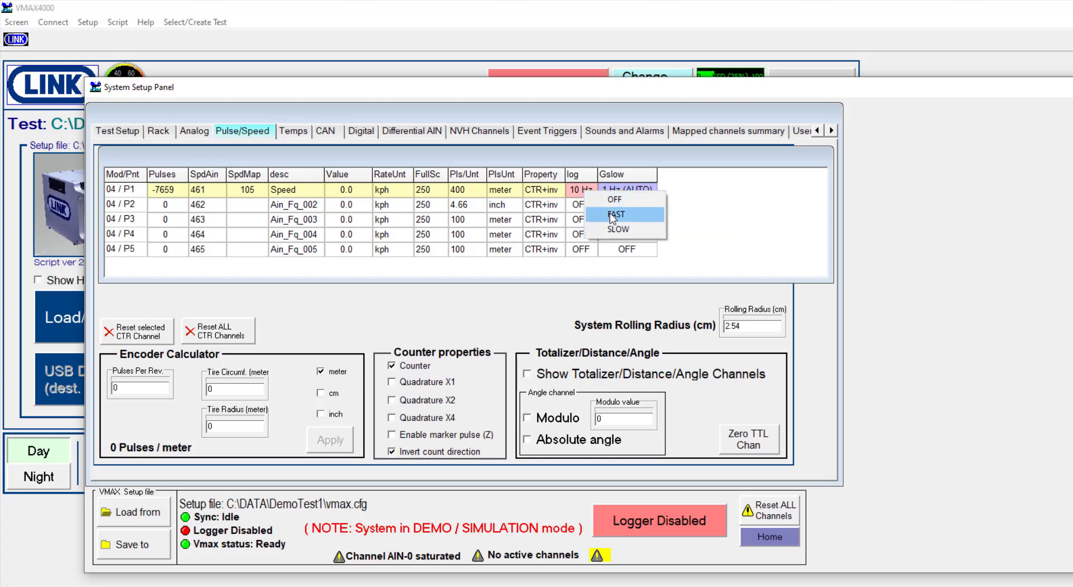
{"action": "left_click", "coordinate": [613, 216]}
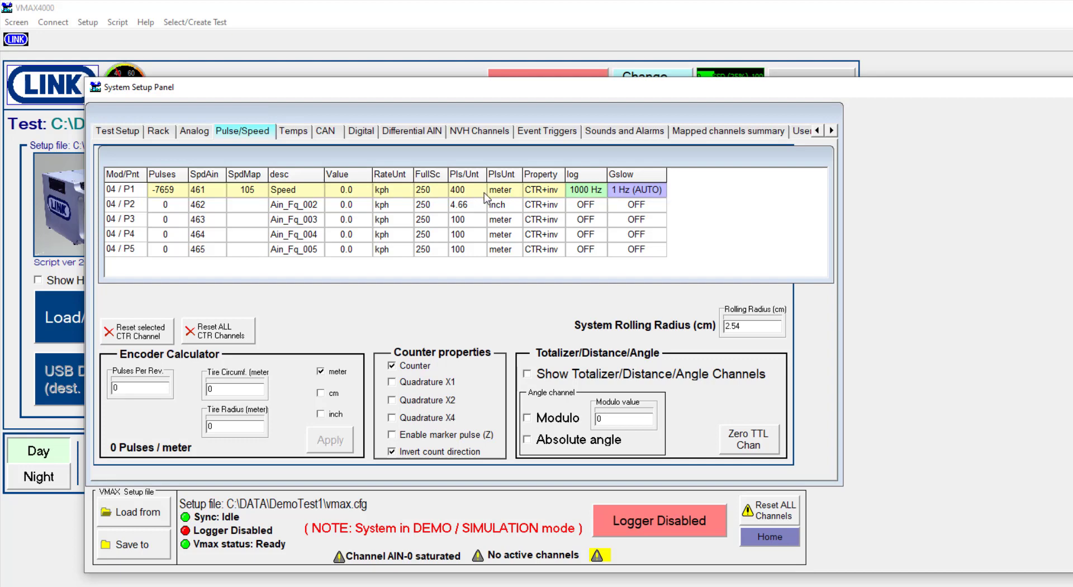
Scale the Speed channel to 100 pulses per meter and show the totalizer/distance/angle channels
{"action": "double_click", "coordinate": [460, 190]}
{"action": "type", "text": "100"}
{"action": "key", "text": "Return"}
{"action": "left_click", "coordinate": [467, 192]}
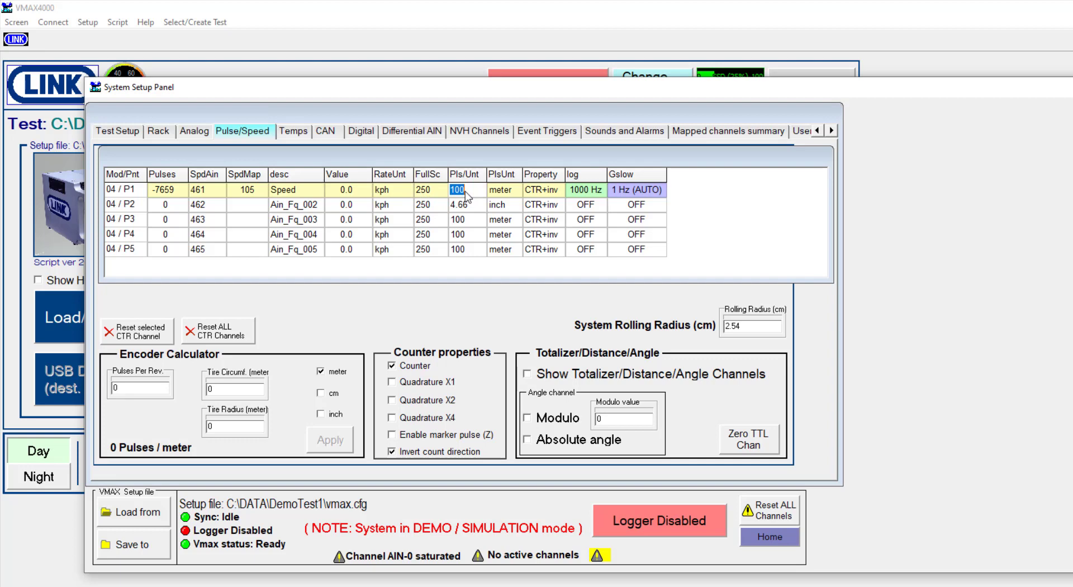
{"action": "left_click", "coordinate": [501, 194]}
{"action": "right_click", "coordinate": [522, 312]}
{"action": "left_click", "coordinate": [530, 323]}
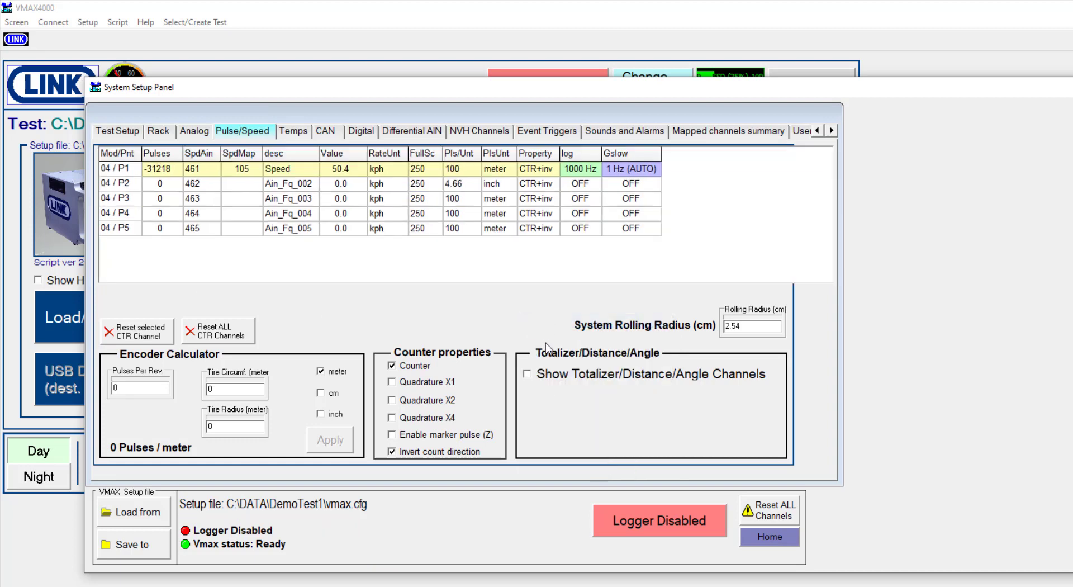
{"action": "left_click", "coordinate": [528, 376]}
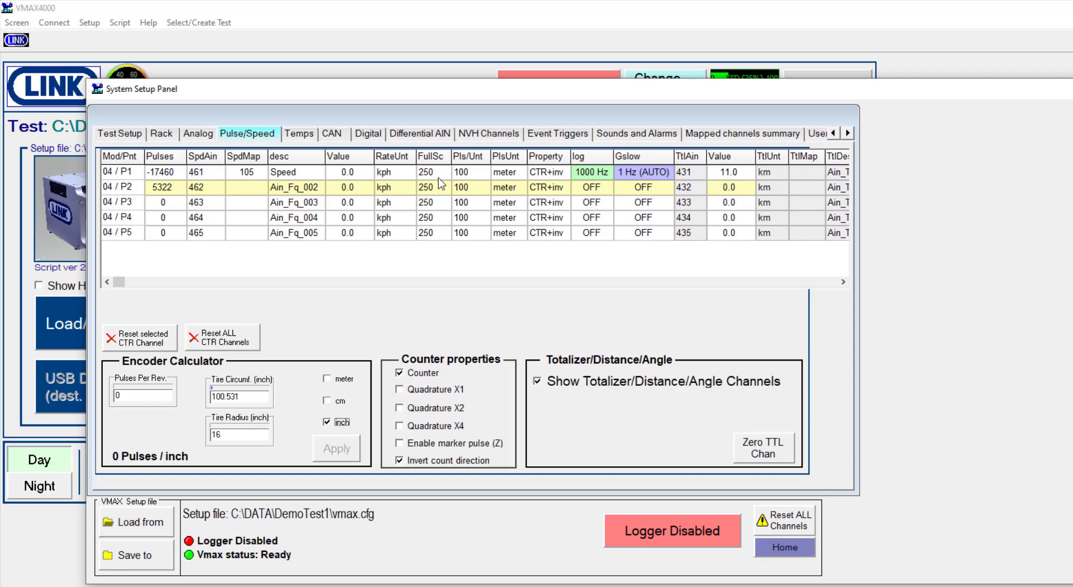
Map pulse channel P2 to 117 Left Frt Whl Spd (kph)
{"action": "left_click", "coordinate": [397, 201]}
{"action": "key", "text": "Up"}
{"action": "left_click", "coordinate": [251, 193]}
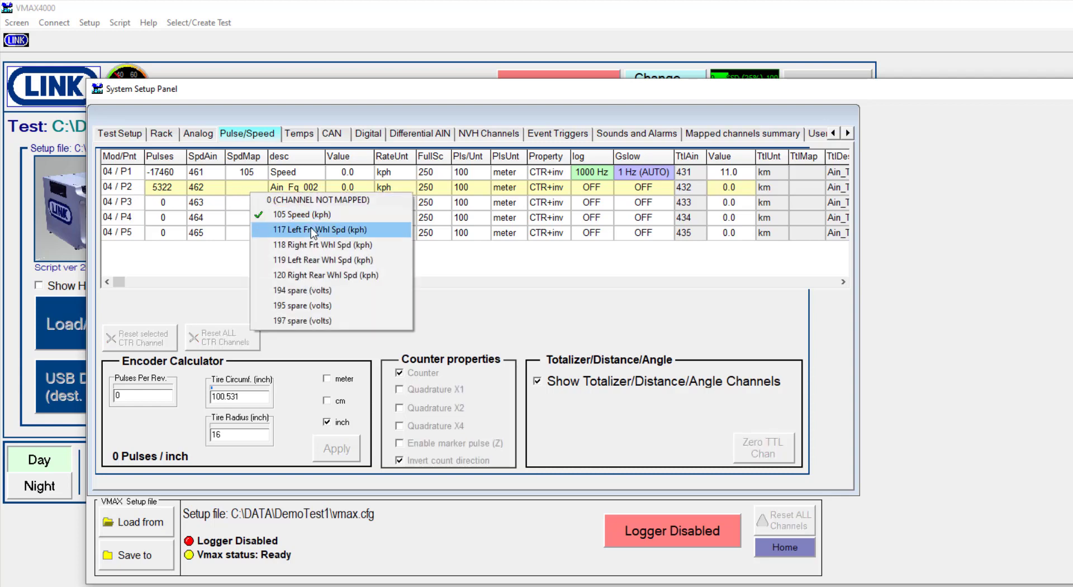
{"action": "left_click", "coordinate": [364, 231]}
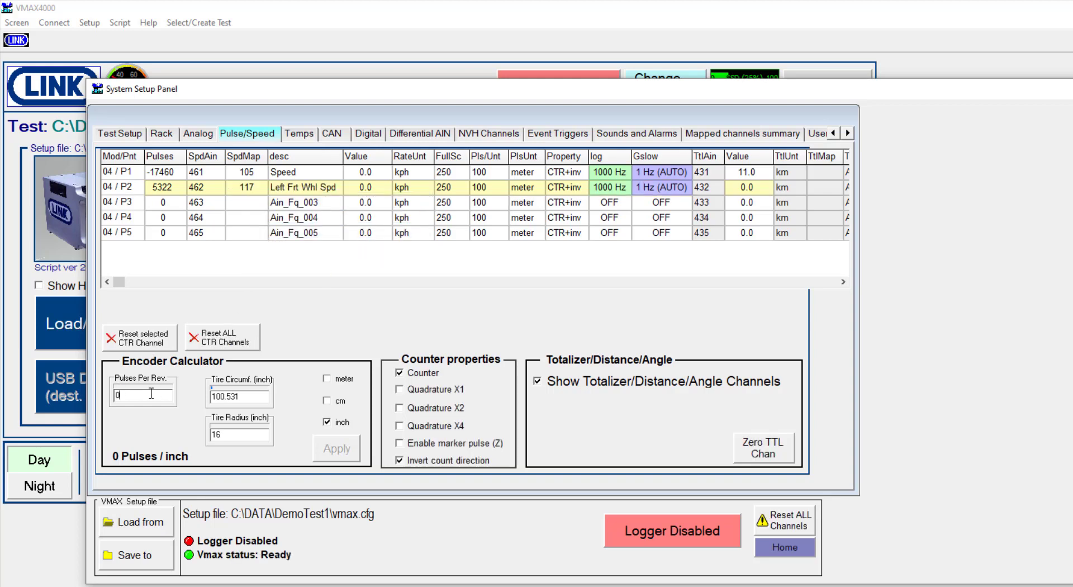
Calculate the P2 encoder scaling from 1024 pulses per revolution and a 15.8 inch tire radius, and apply it to the channel
{"action": "type", "text": "1024"}
{"action": "key", "text": "Return"}
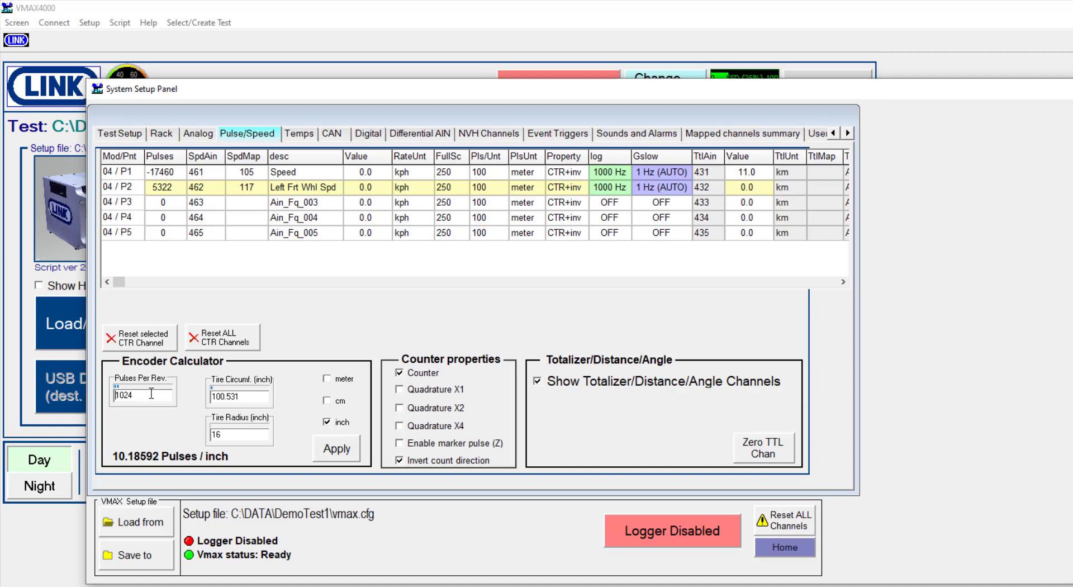
{"action": "left_click", "coordinate": [236, 436]}
{"action": "type", "text": "15"}
{"action": "key", "text": "Delete"}
{"action": "key", "text": "Delete"}
{"action": "type", "text": ".8"}
{"action": "left_click", "coordinate": [338, 452]}
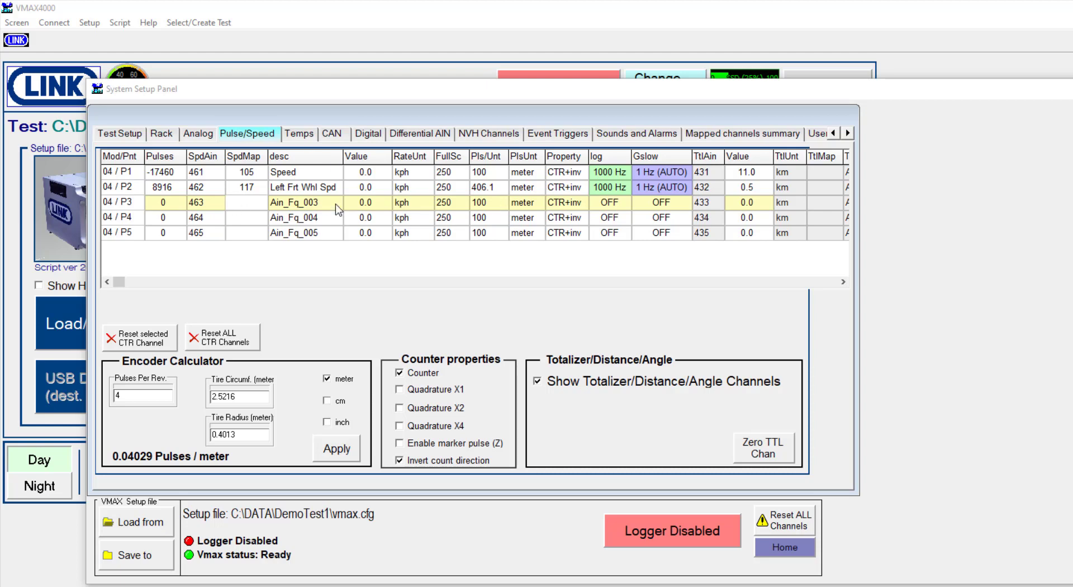
Set channel P3's rate unit to rpm and both its pulse unit and totalizer unit to revs
{"action": "left_click", "coordinate": [408, 204]}
{"action": "mouse_move", "coordinate": [475, 258]}
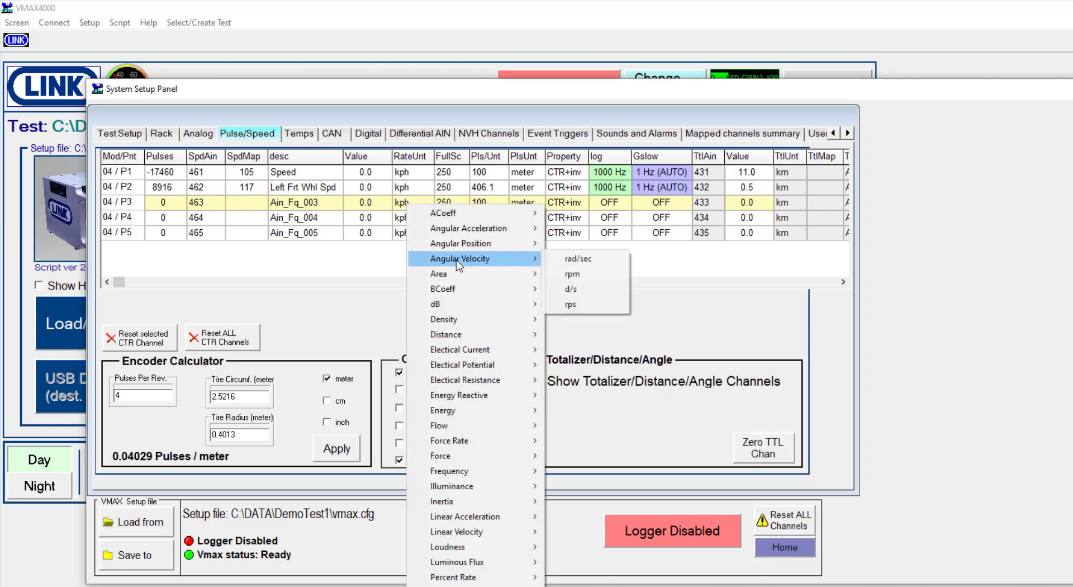
{"action": "left_click", "coordinate": [572, 273]}
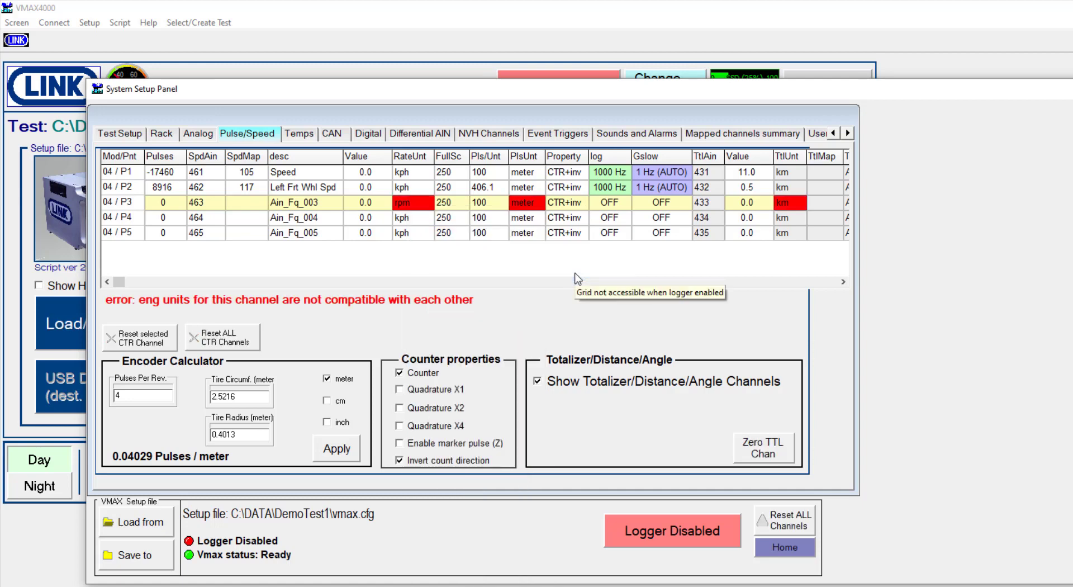
{"action": "left_click", "coordinate": [538, 211]}
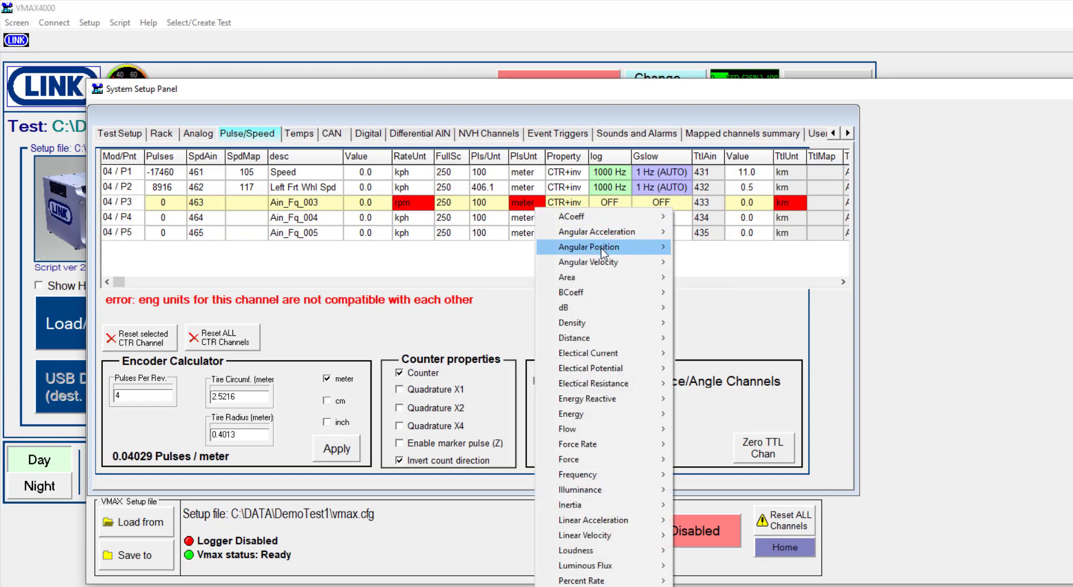
{"action": "mouse_move", "coordinate": [602, 251]}
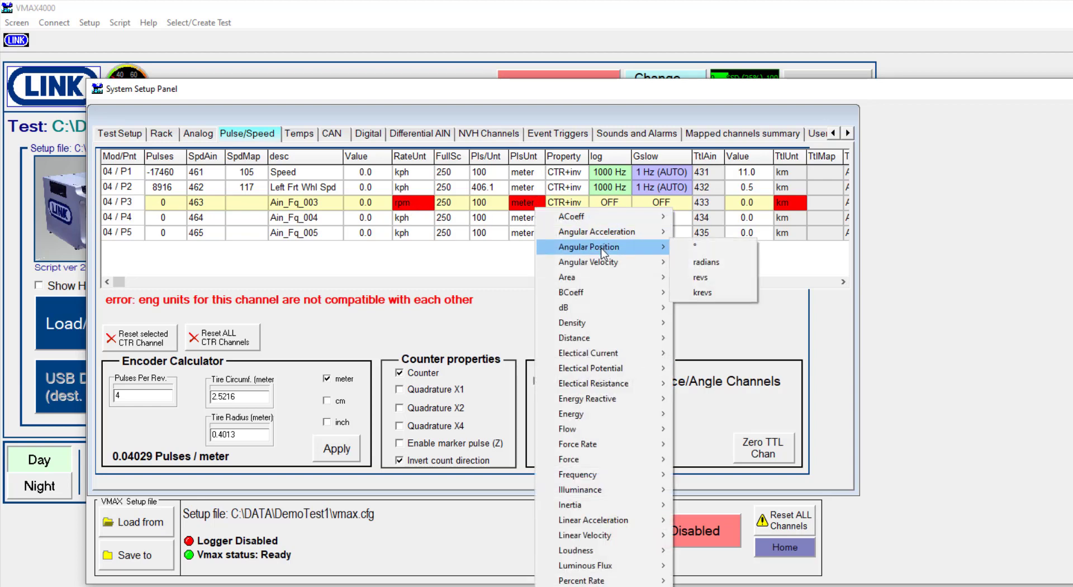
{"action": "left_click", "coordinate": [701, 277]}
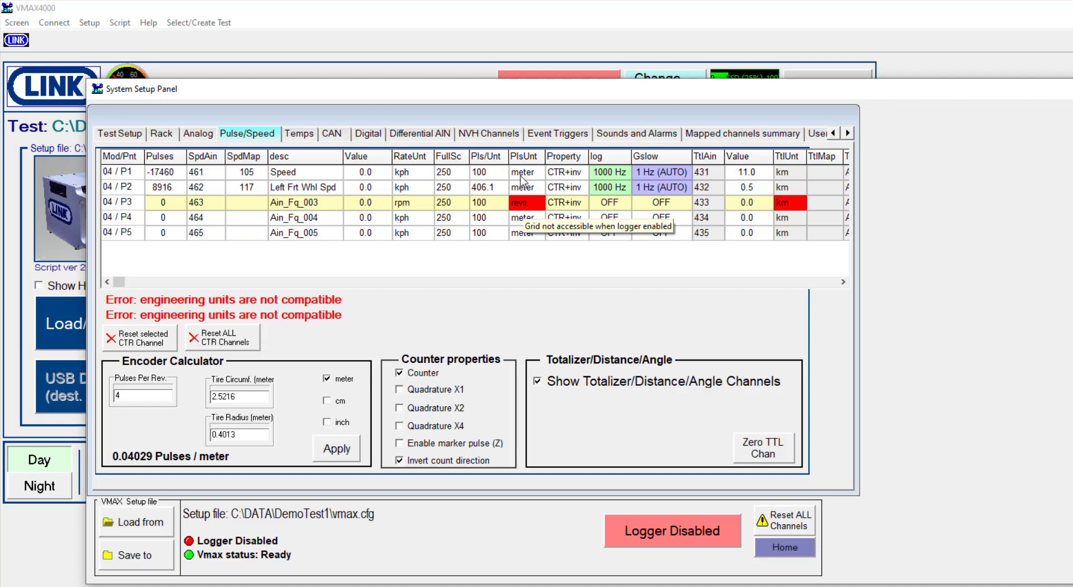
{"action": "left_click", "coordinate": [790, 205]}
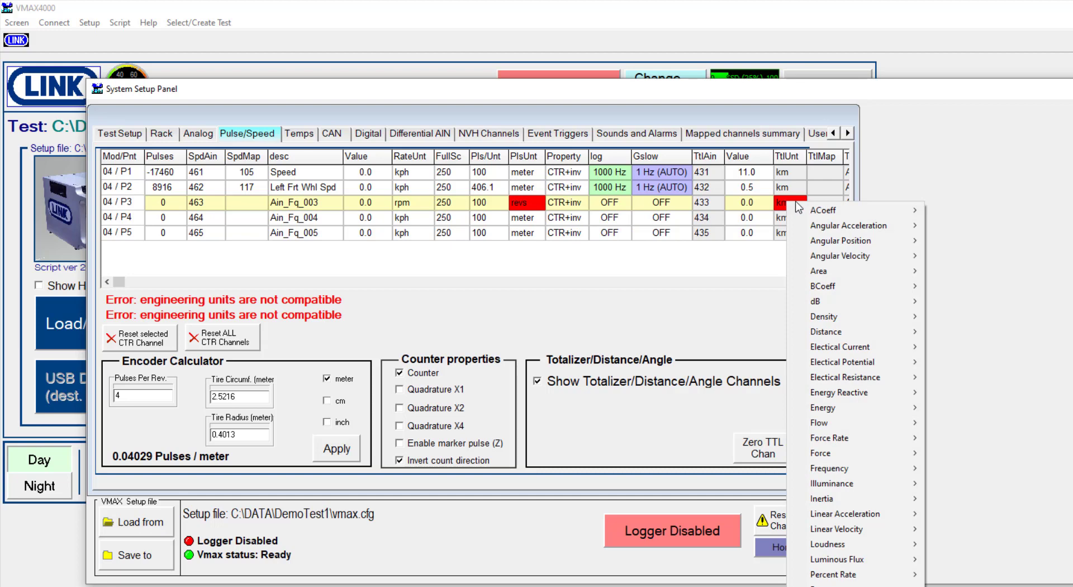
{"action": "mouse_move", "coordinate": [843, 241]}
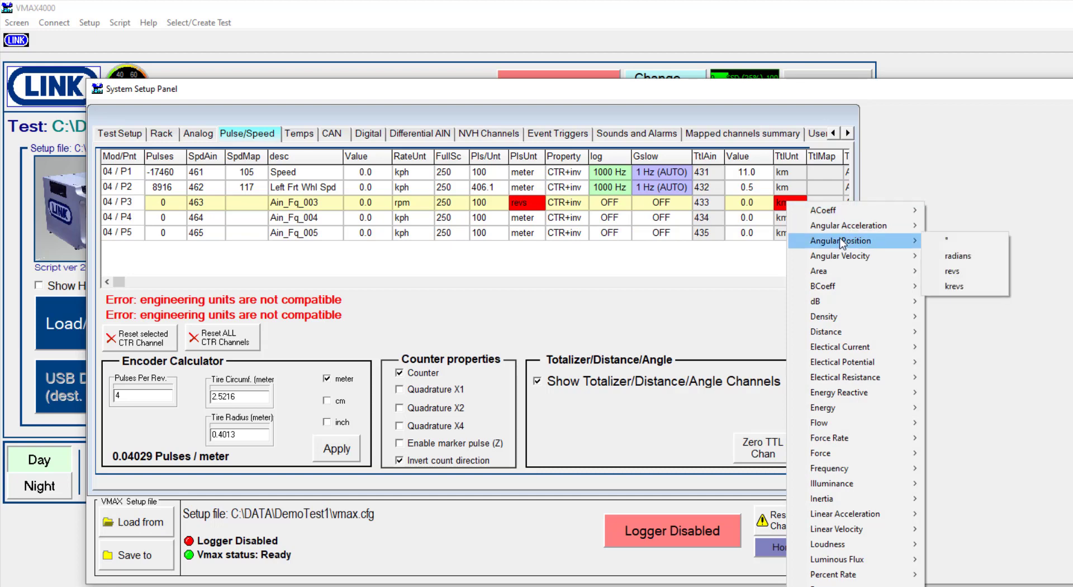
{"action": "left_click", "coordinate": [953, 270]}
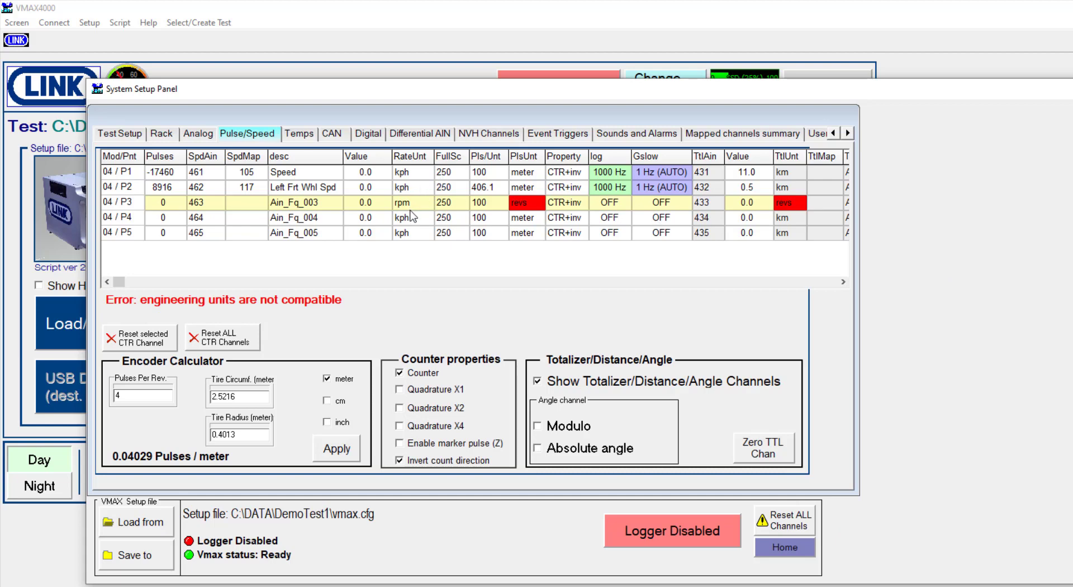
Set channel P3 to 4 pulses per revolution with a full scale of 8000 rpm
{"action": "double_click", "coordinate": [485, 207]}
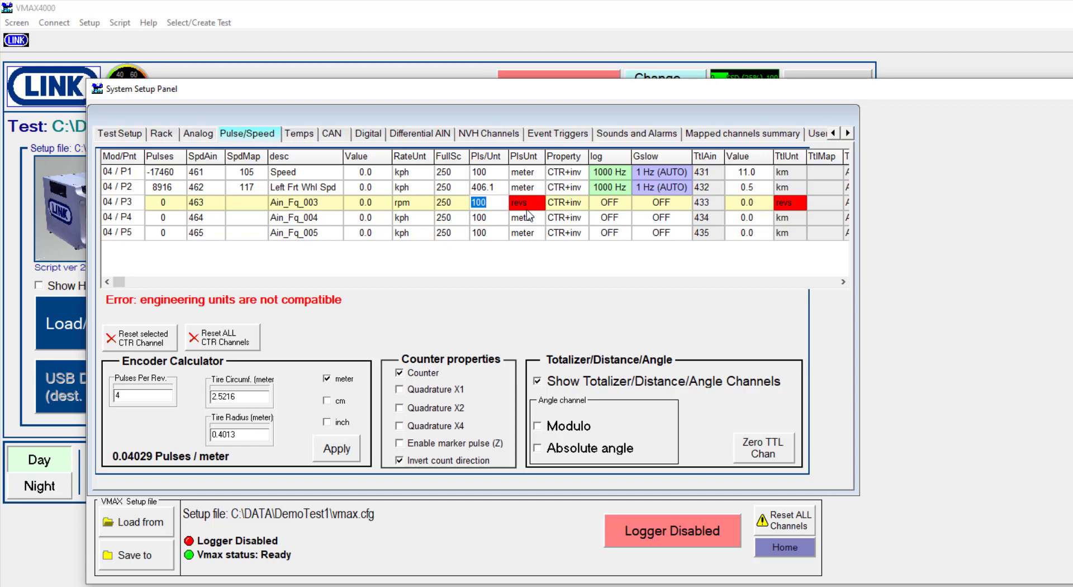
{"action": "type", "text": "4"}
{"action": "key", "text": "Return"}
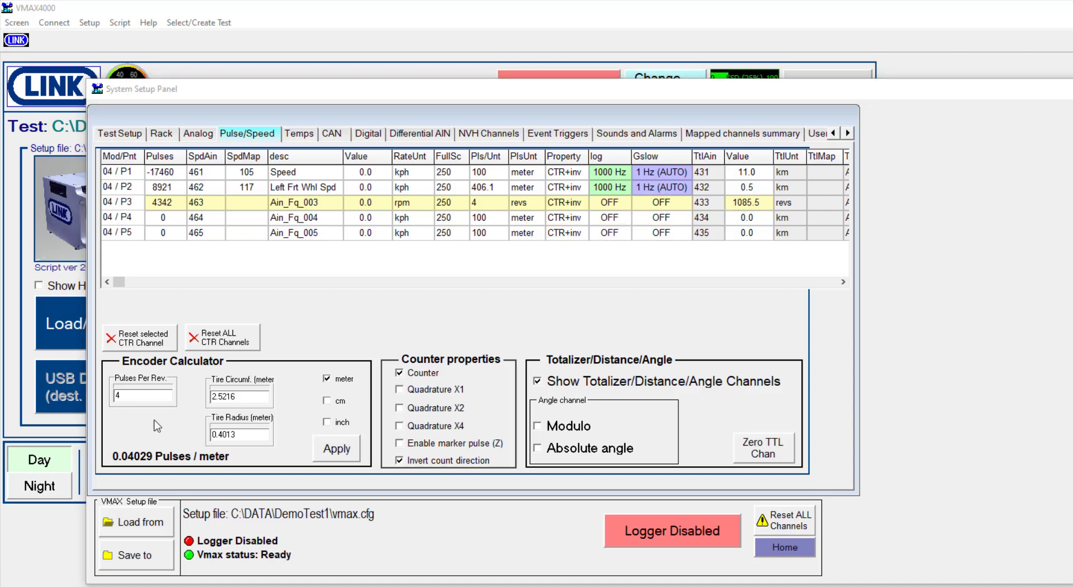
{"action": "double_click", "coordinate": [453, 204]}
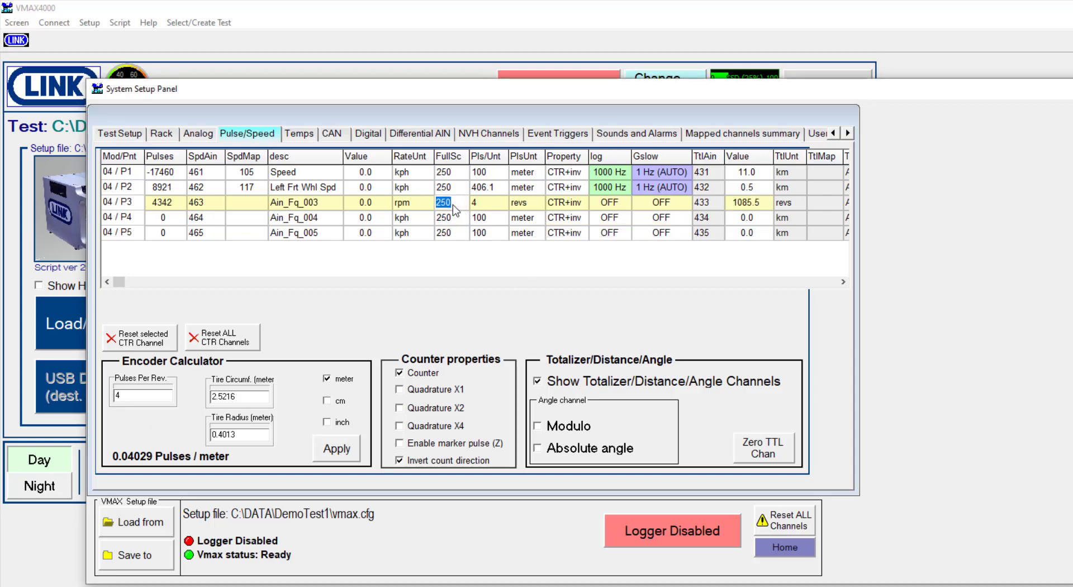
{"action": "type", "text": "8000"}
{"action": "key", "text": "Return"}
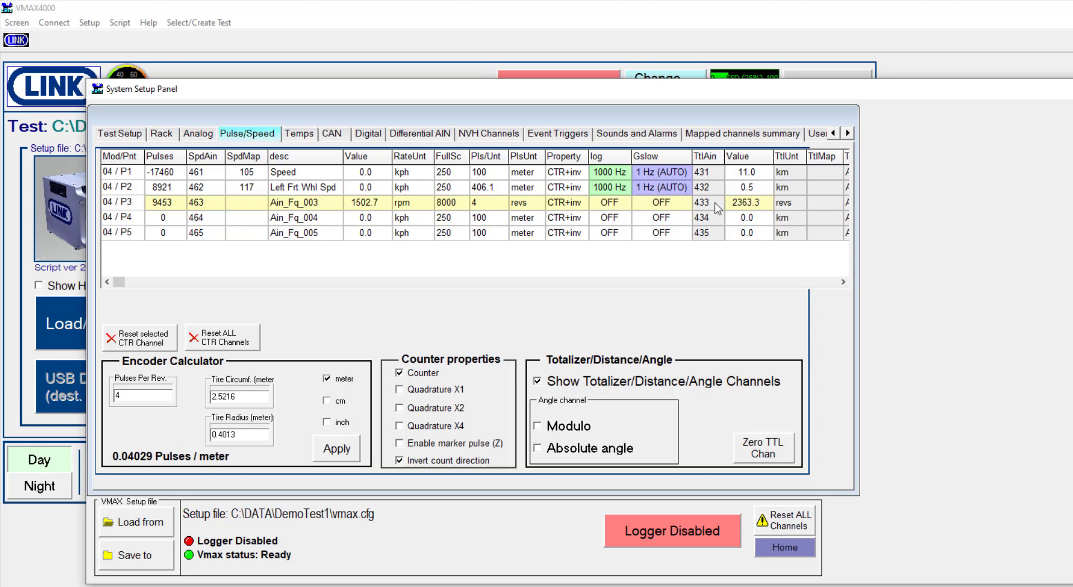
Open the Angular Position unit choices for channel P3's totalizer
{"action": "left_click", "coordinate": [776, 206]}
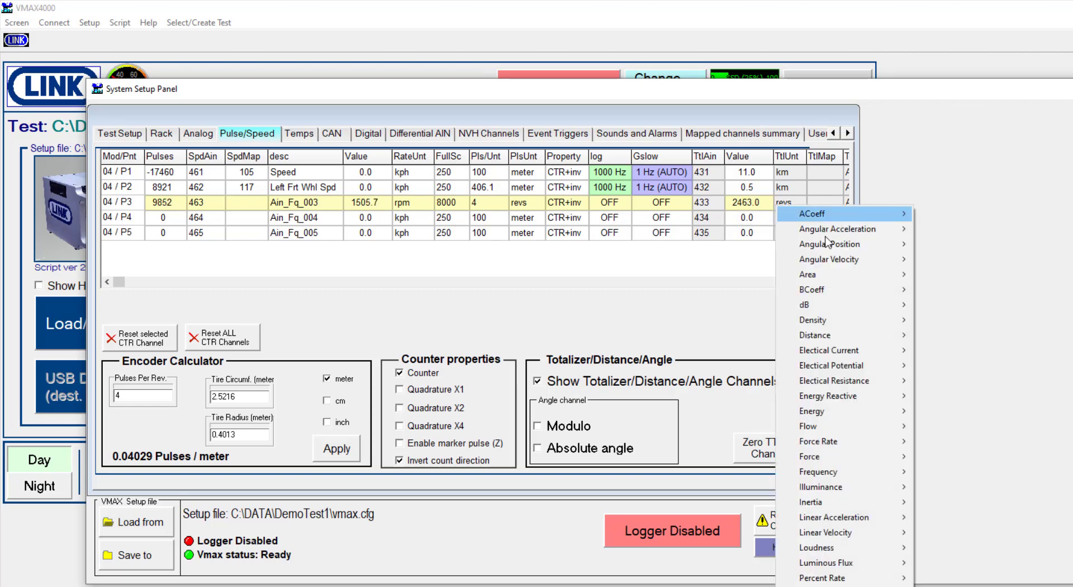
{"action": "mouse_move", "coordinate": [836, 243]}
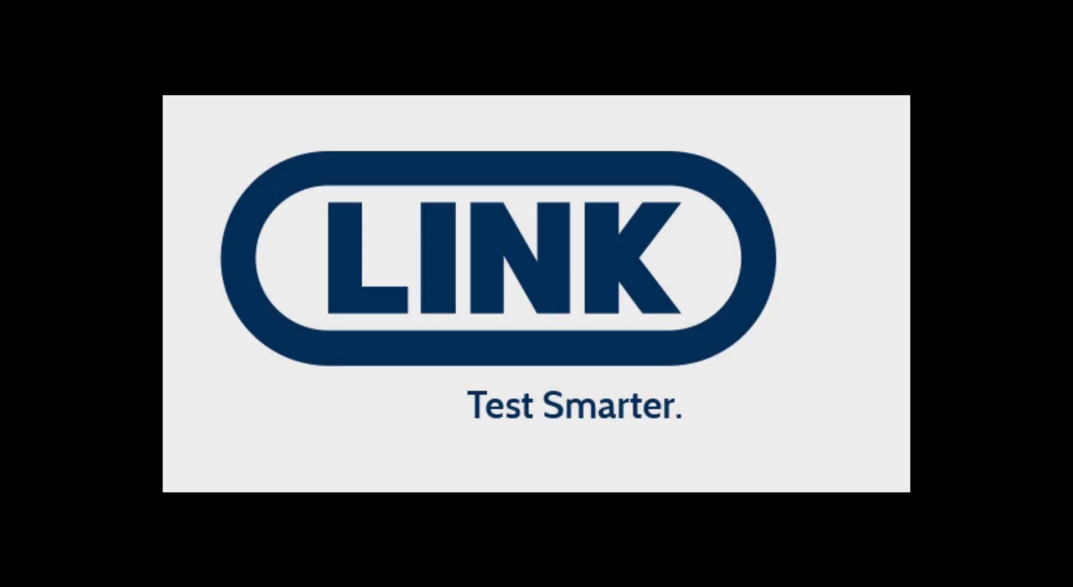